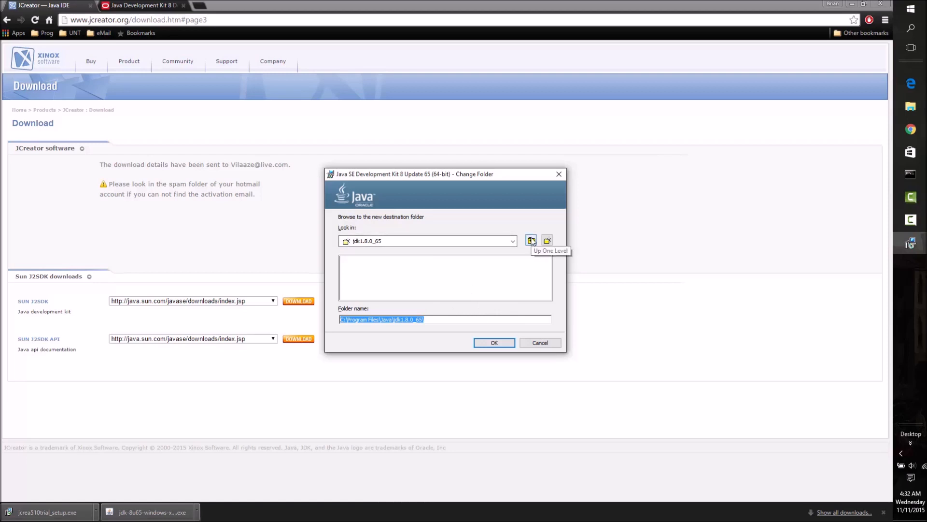
{"action": "left_click", "coordinate": [414, 242]}
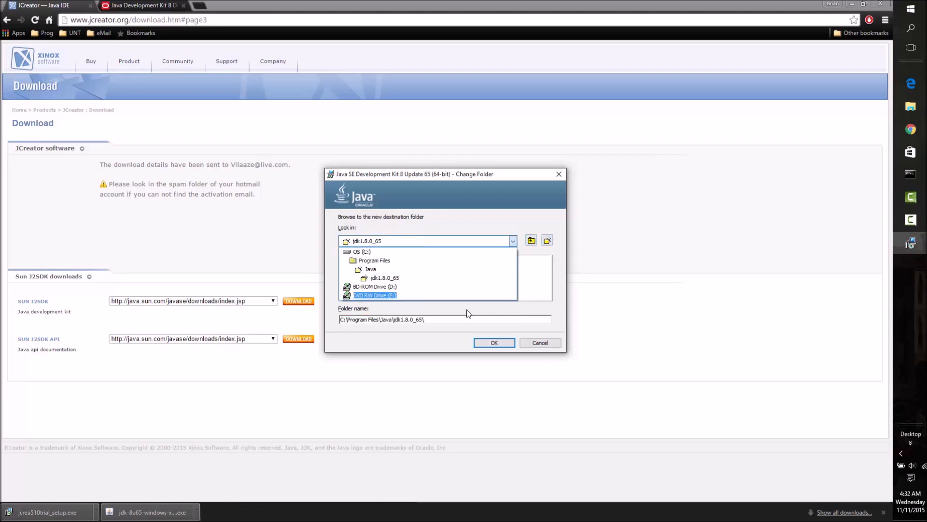
{"action": "left_click", "coordinate": [536, 344]}
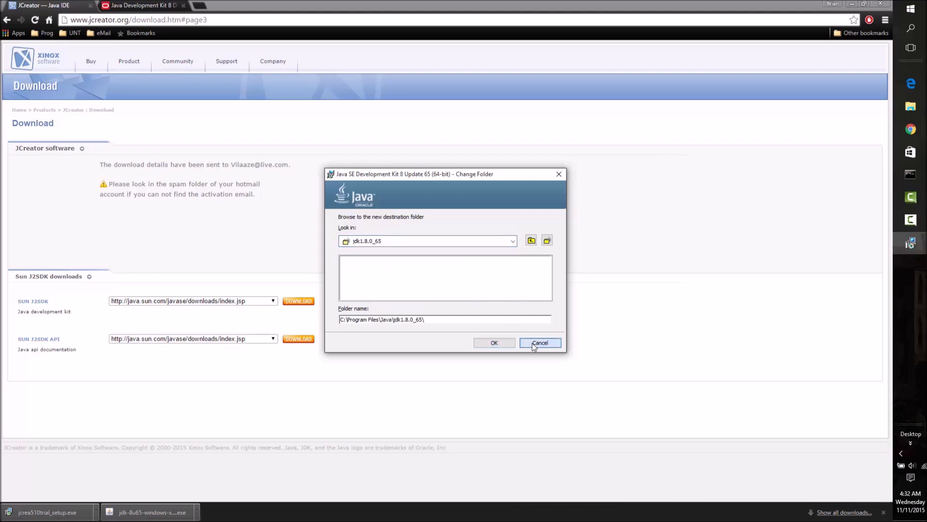
{"action": "left_click", "coordinate": [536, 344]}
Install Java SE Development Kit 8 Update 65 and its JRE in the default folders, and close the finished installer.
{"action": "left_click", "coordinate": [493, 343]}
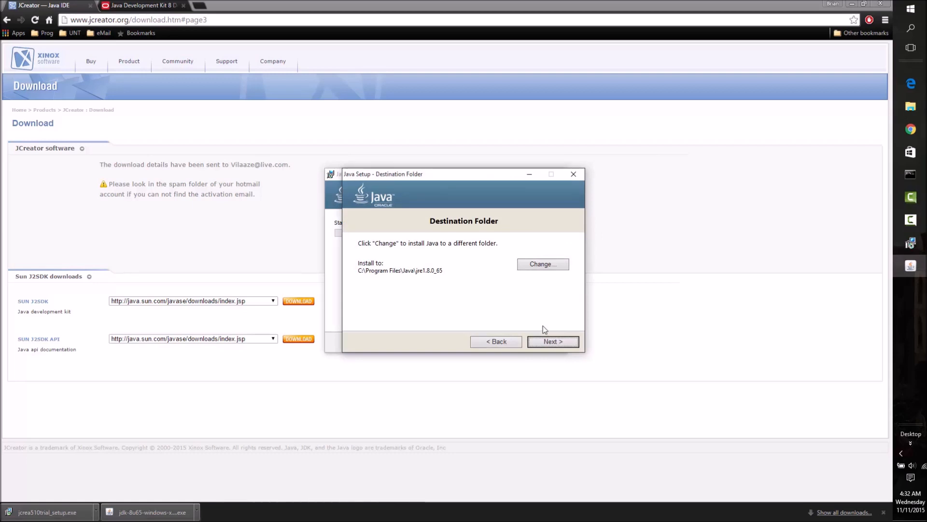
{"action": "left_click", "coordinate": [546, 342]}
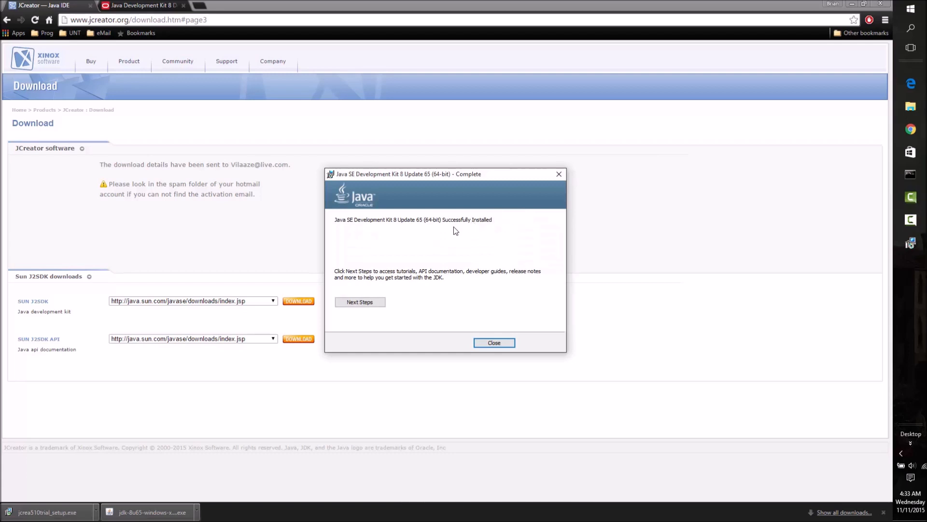
{"action": "left_click", "coordinate": [496, 343]}
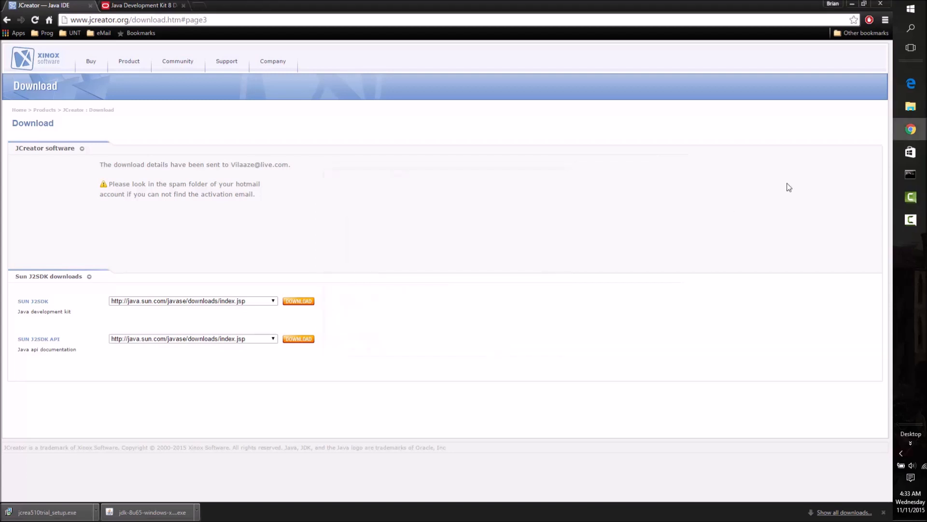
Switch to File Explorer and start extracting jdk-8u65-docs-all.zip from the Downloads folder.
{"action": "left_click", "coordinate": [907, 117]}
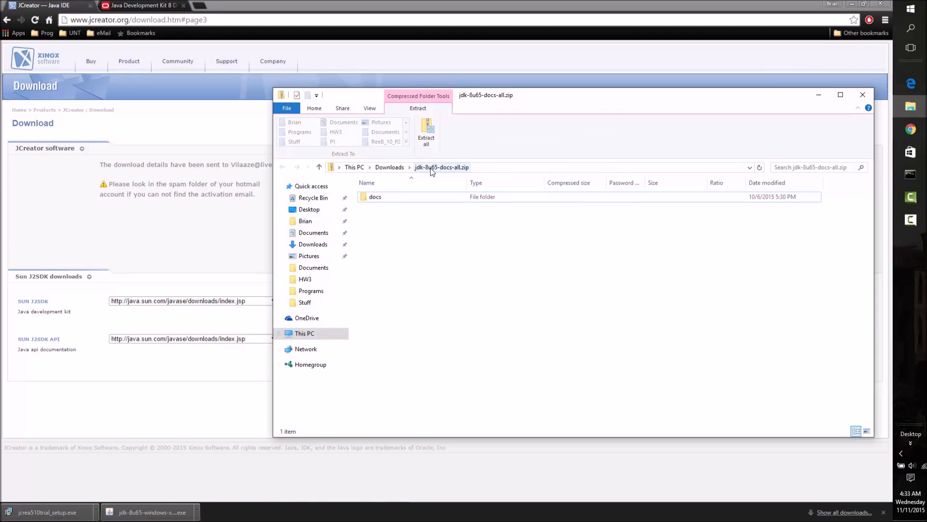
{"action": "left_click", "coordinate": [389, 168]}
{"action": "right_click", "coordinate": [425, 217]}
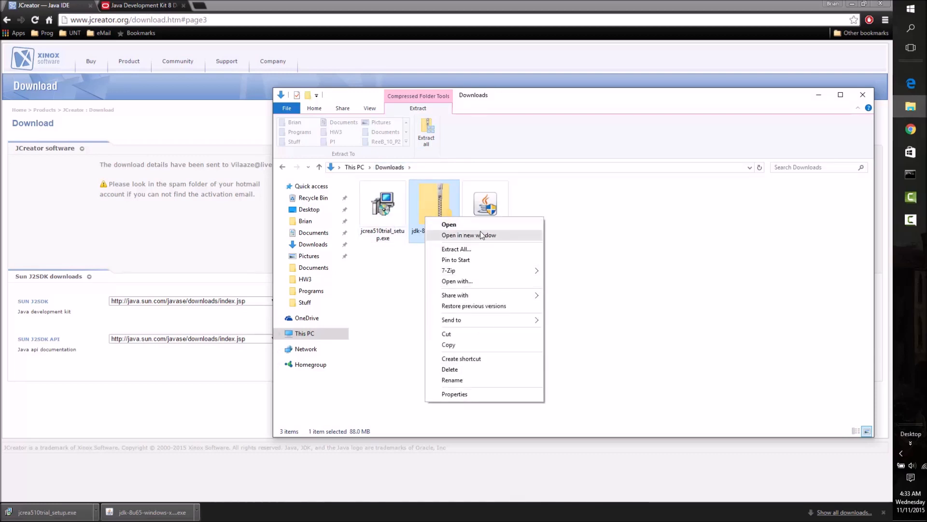
{"action": "left_click", "coordinate": [490, 249]}
Extract the documentation archive into C:\Program Files\Java\jdk1.8.0_65, granting administrator permission for the copy.
{"action": "left_click", "coordinate": [559, 226]}
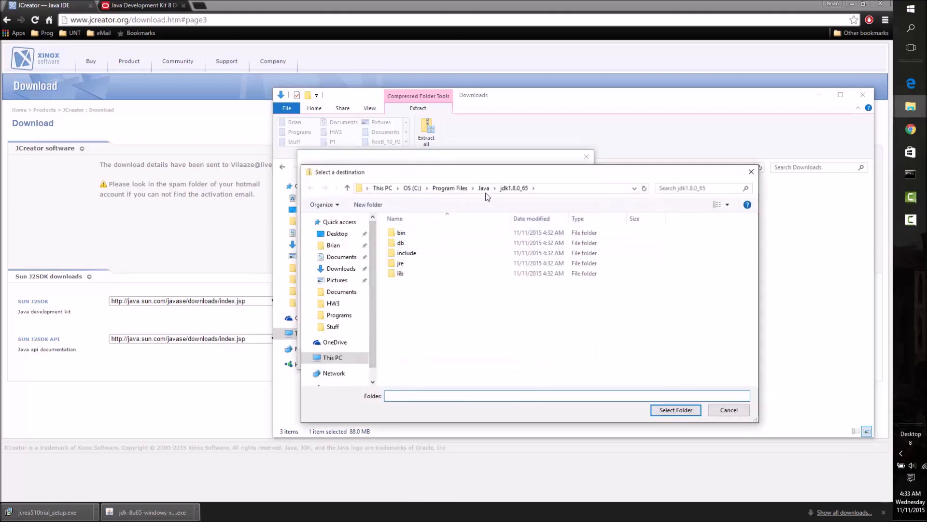
{"action": "left_click", "coordinate": [337, 363]}
{"action": "double_click", "coordinate": [426, 302]}
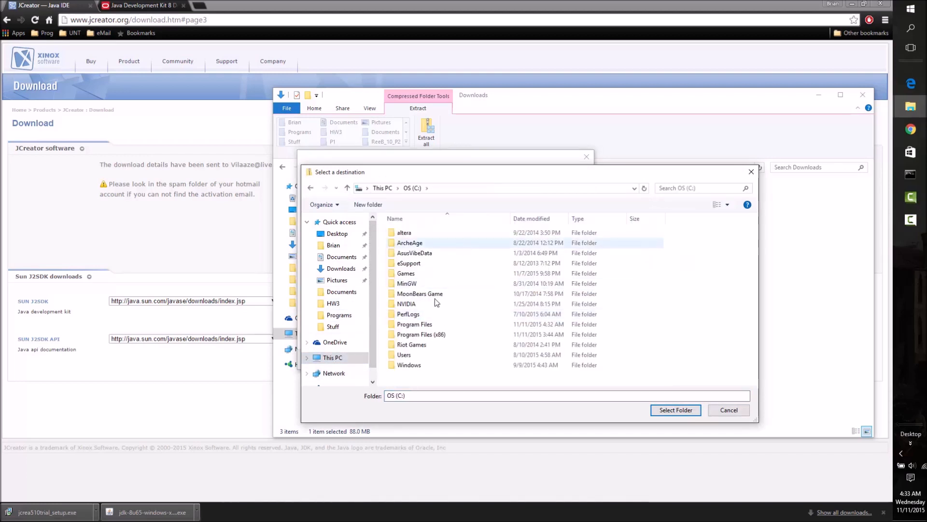
{"action": "left_click", "coordinate": [421, 326]}
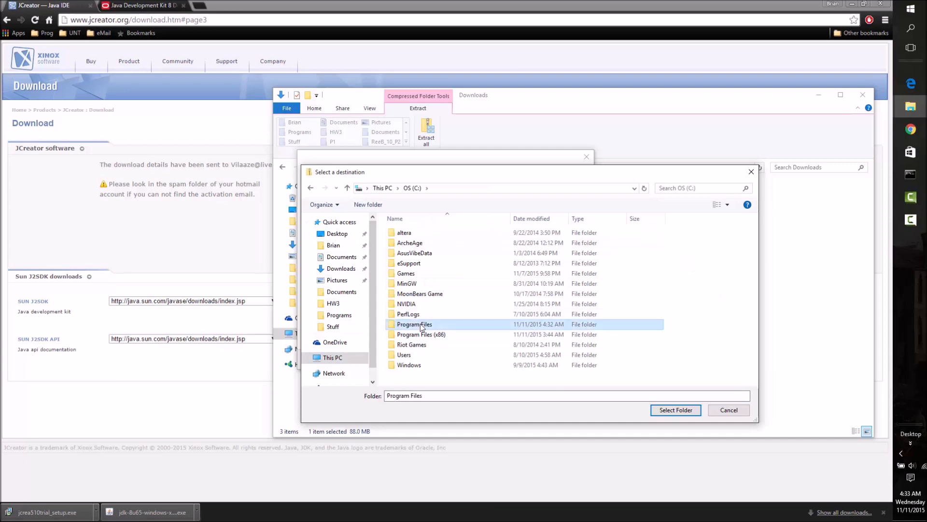
{"action": "double_click", "coordinate": [422, 326]}
{"action": "scroll", "coordinate": [458, 298], "scroll_direction": "down", "scroll_amount": 8}
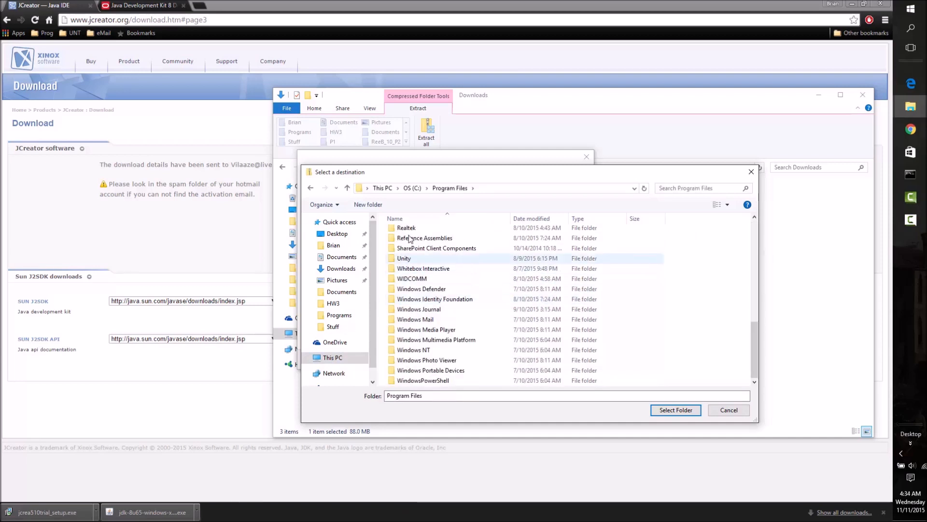
{"action": "scroll", "coordinate": [413, 261], "scroll_direction": "up", "scroll_amount": 8}
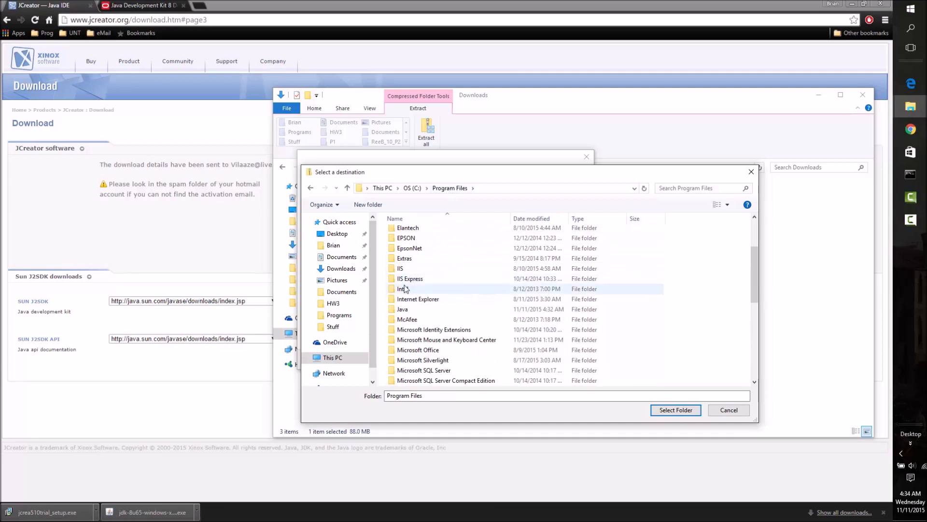
{"action": "double_click", "coordinate": [401, 310]}
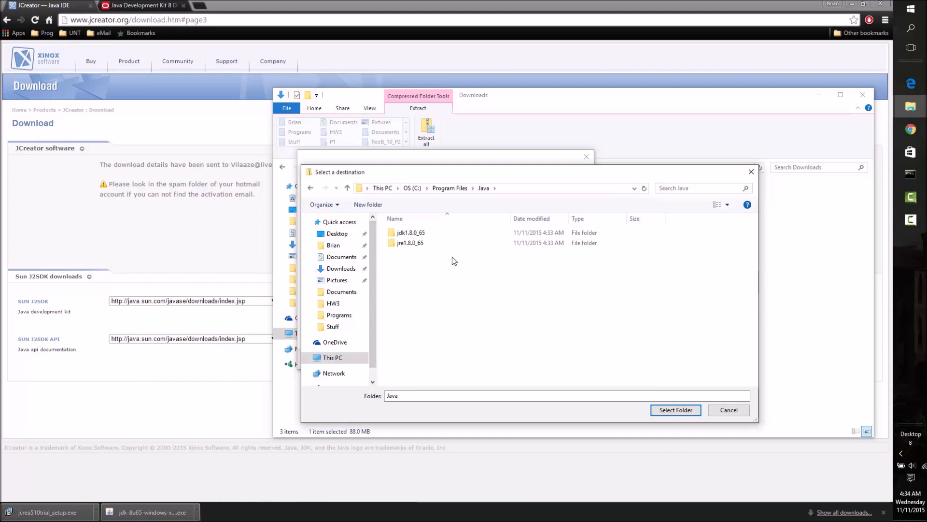
{"action": "left_click", "coordinate": [415, 234]}
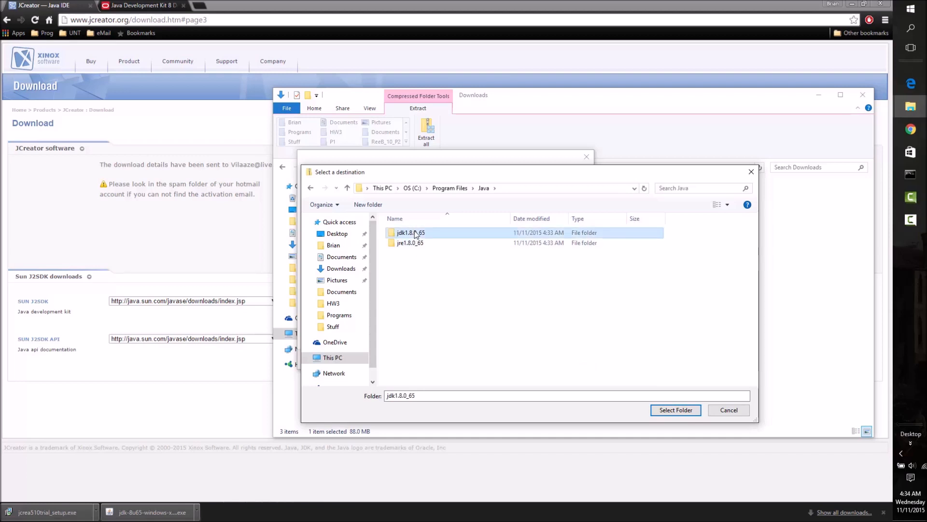
{"action": "left_click", "coordinate": [660, 412]}
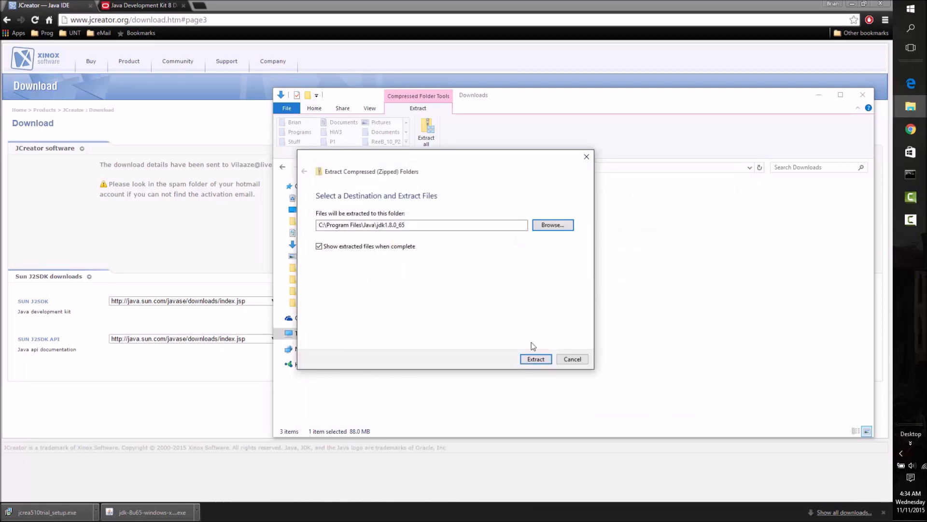
{"action": "left_click", "coordinate": [544, 360]}
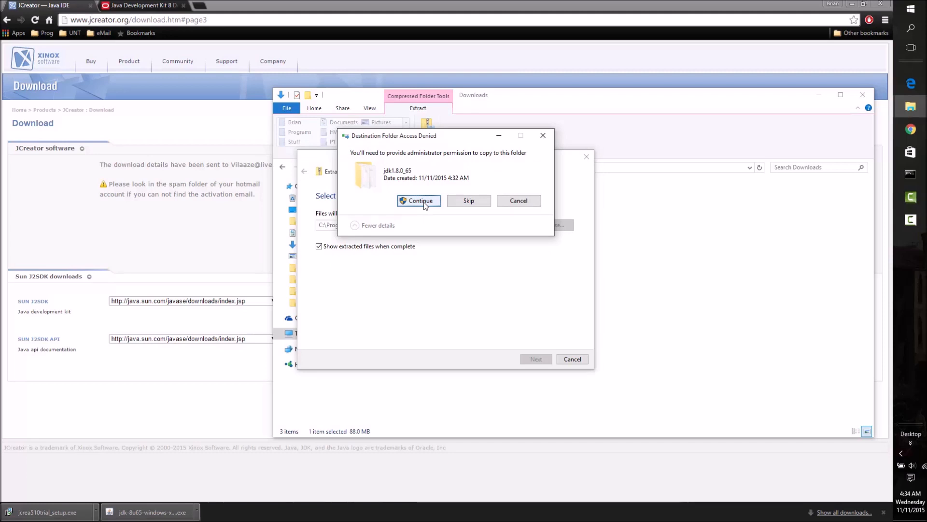
{"action": "left_click", "coordinate": [424, 203]}
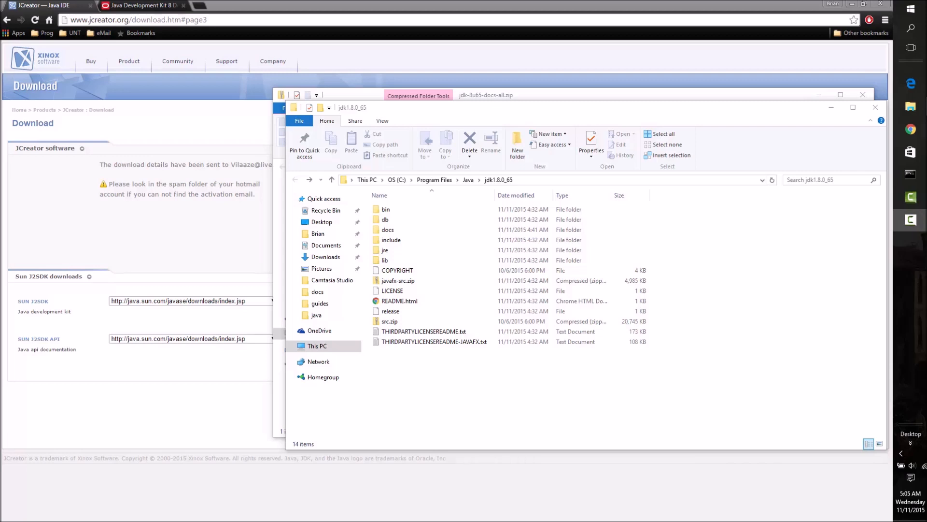
Run the JCreator installer jcrea510trial_setup.exe from the Downloads folder.
{"action": "left_click", "coordinate": [509, 97]}
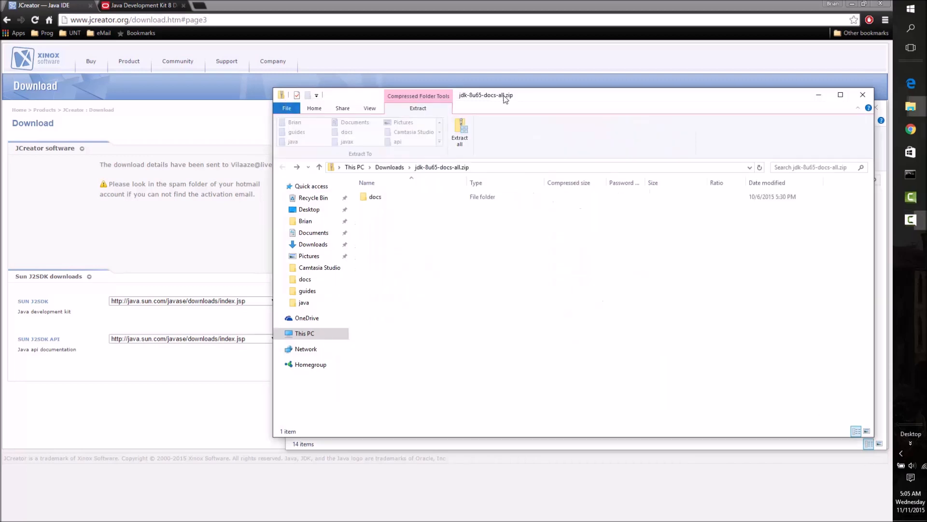
{"action": "left_click", "coordinate": [314, 244]}
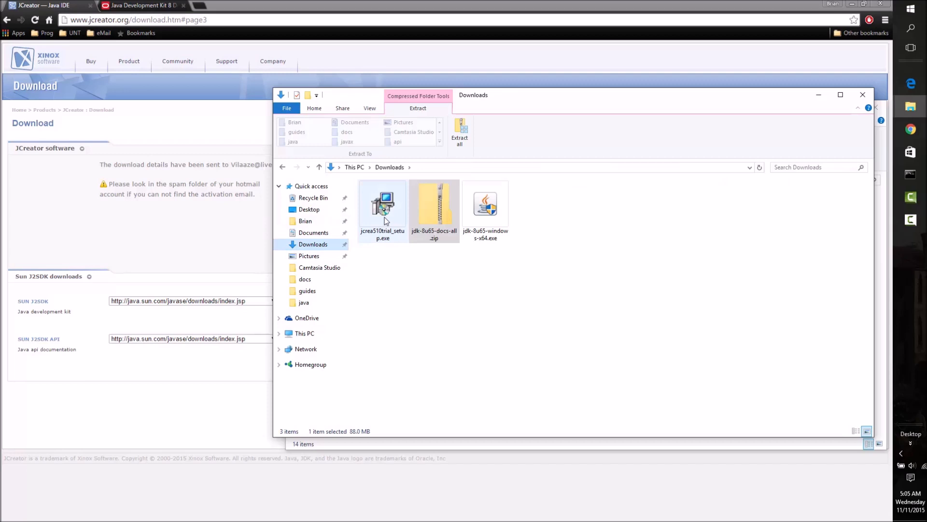
{"action": "double_click", "coordinate": [385, 212]}
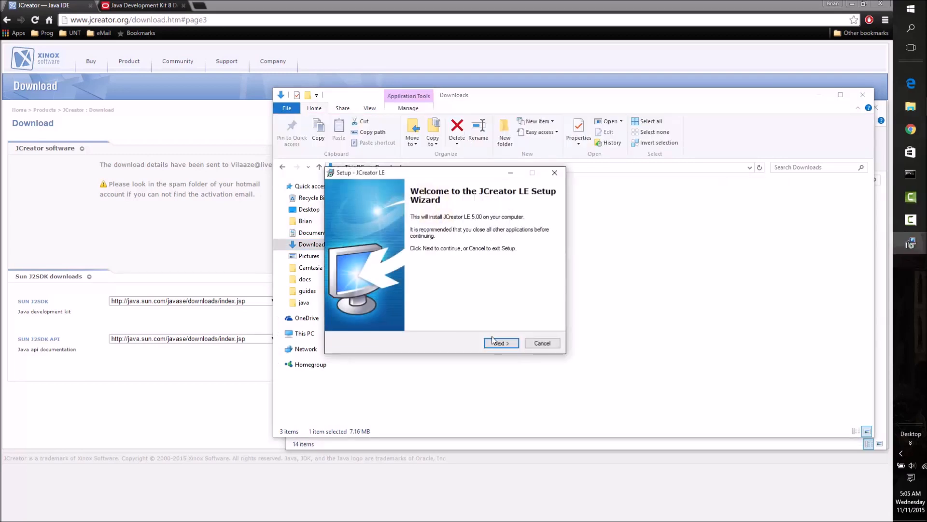
Accept the JCreator LE license agreement and create the default destination folder C:\Program Files (x86)\Xinox Software\JCreatorV5LE.
{"action": "left_click", "coordinate": [493, 343]}
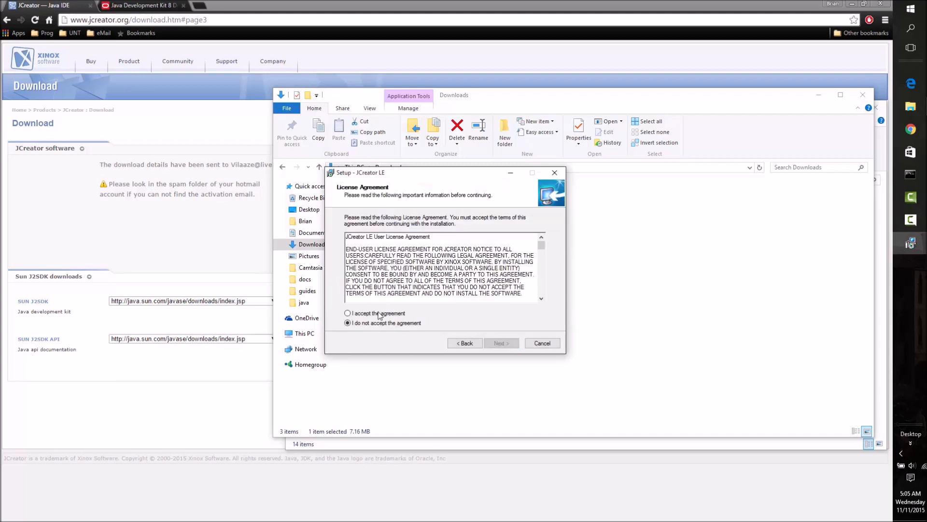
{"action": "left_click", "coordinate": [375, 314]}
{"action": "left_click", "coordinate": [502, 344]}
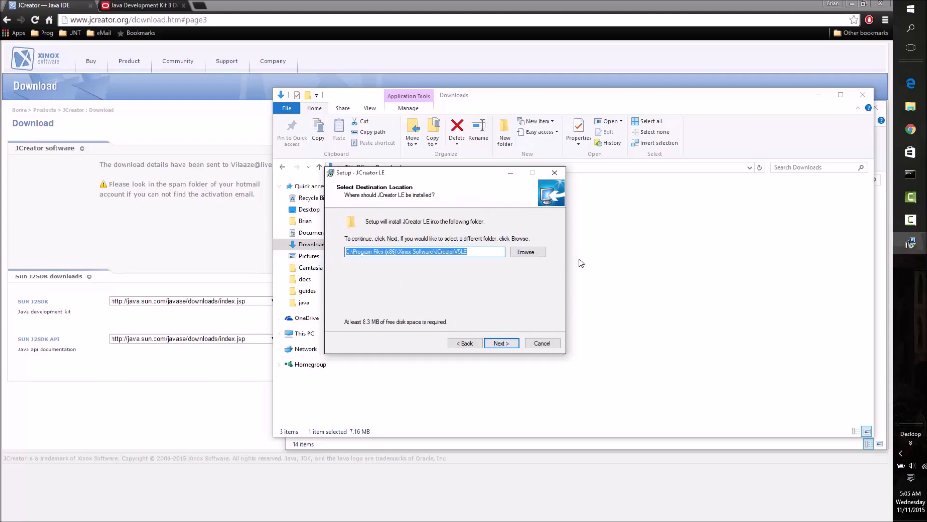
{"action": "left_click", "coordinate": [514, 347]}
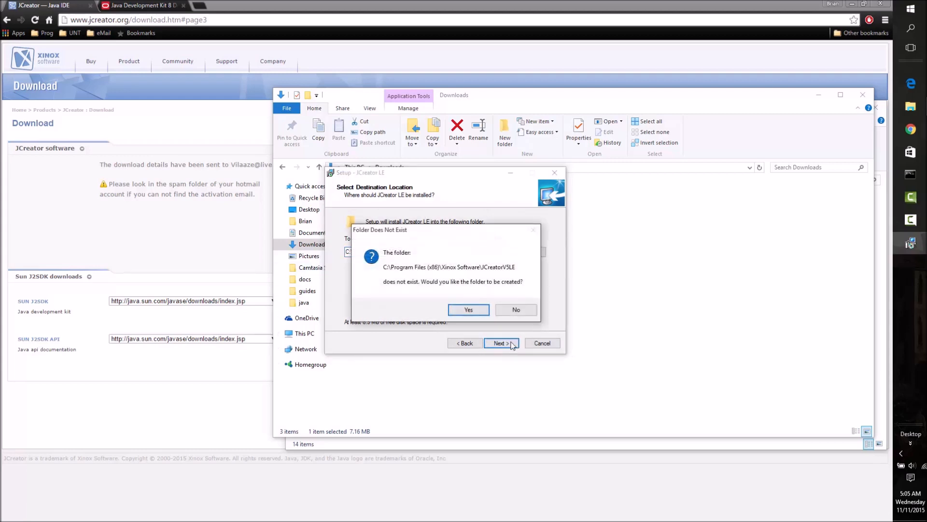
{"action": "left_click", "coordinate": [480, 311]}
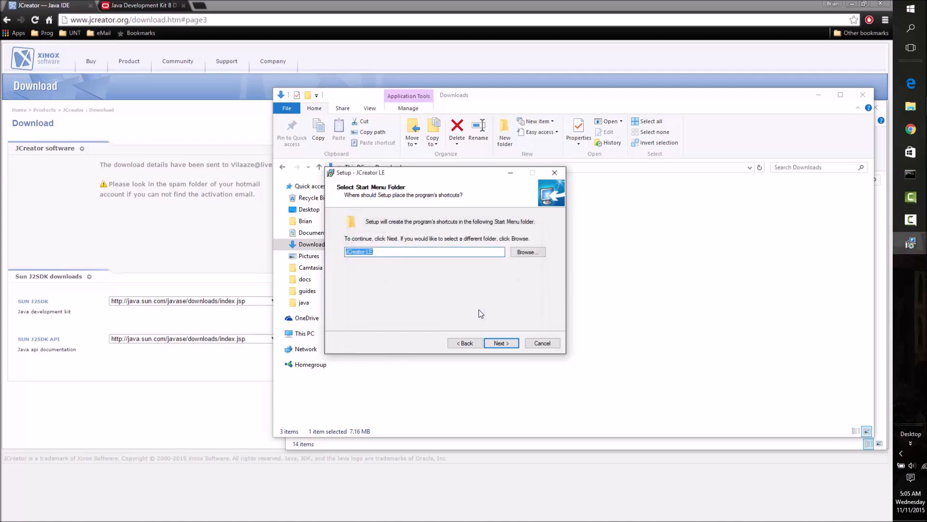
Install JCreator LE with the default Start Menu folder and a desktop icon, and finish setup with the launch option enabled.
{"action": "left_click", "coordinate": [500, 343]}
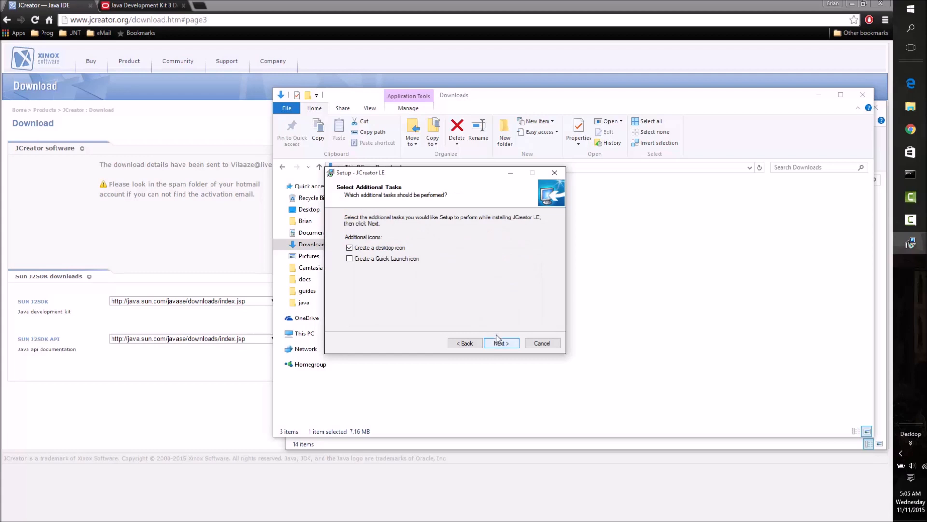
{"action": "left_click", "coordinate": [500, 343]}
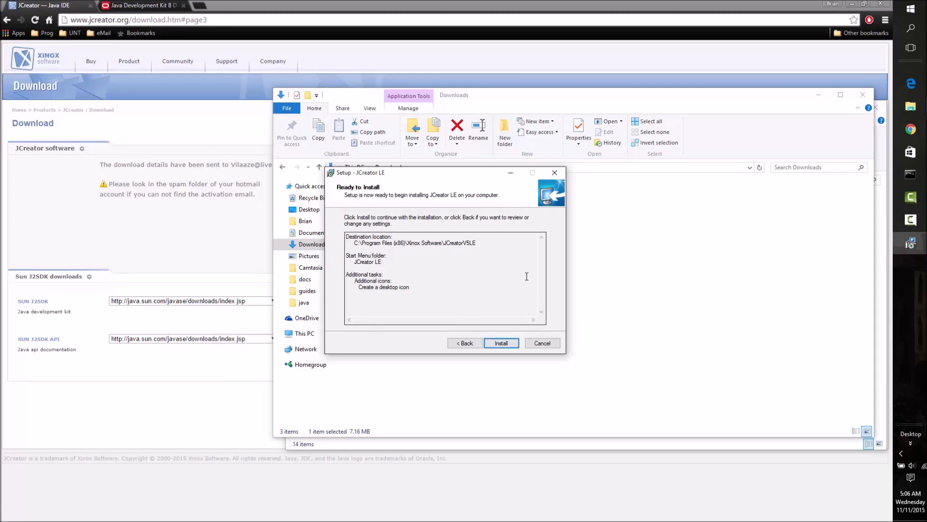
{"action": "left_click", "coordinate": [501, 344]}
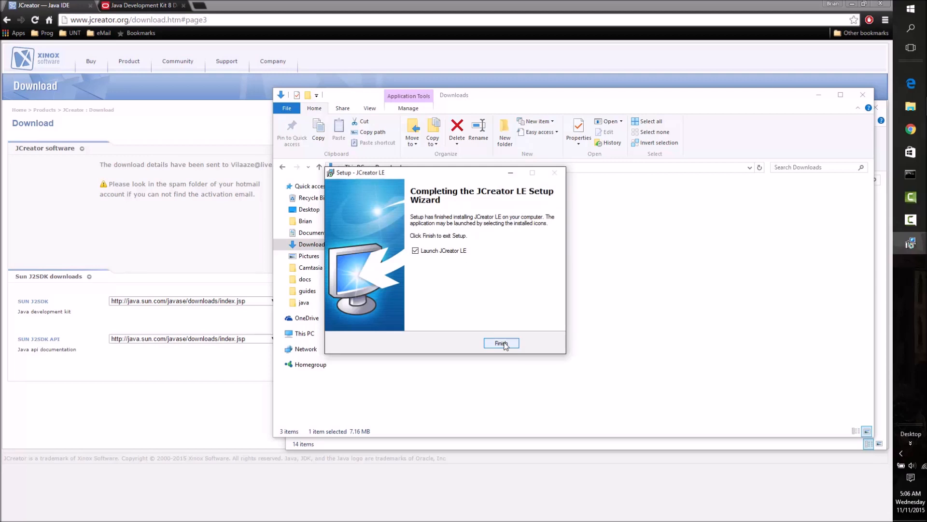
{"action": "left_click", "coordinate": [503, 343]}
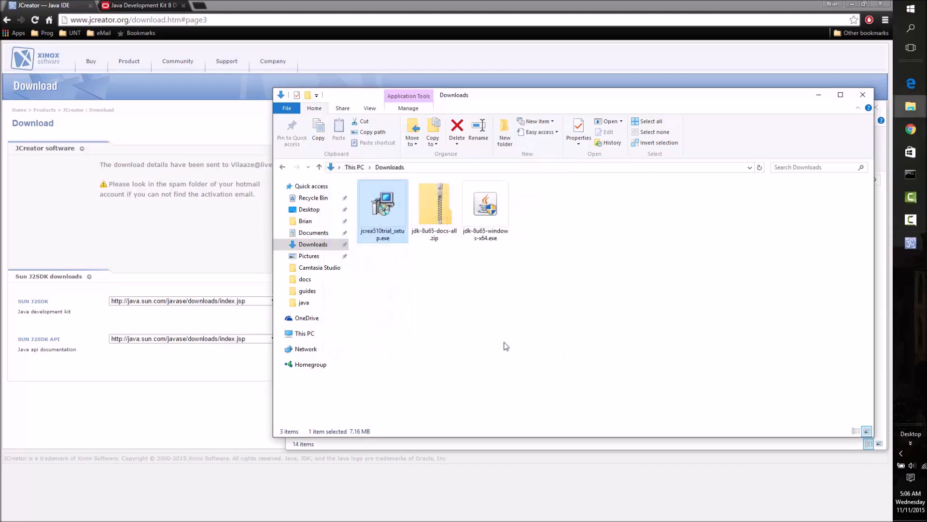
Bring up the JCreator Setup Wizard and accept per-user settings and the default .java and .xml file associations.
{"action": "left_click", "coordinate": [909, 243]}
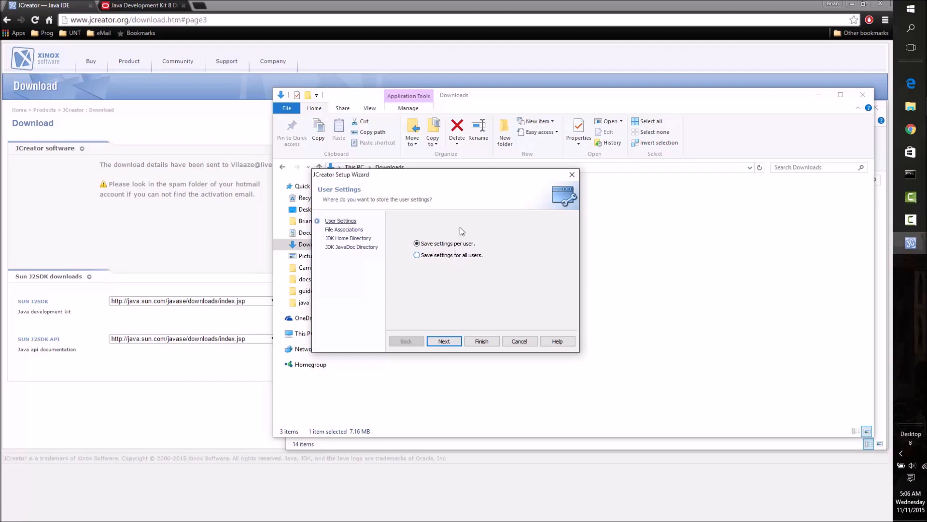
{"action": "left_click", "coordinate": [432, 342]}
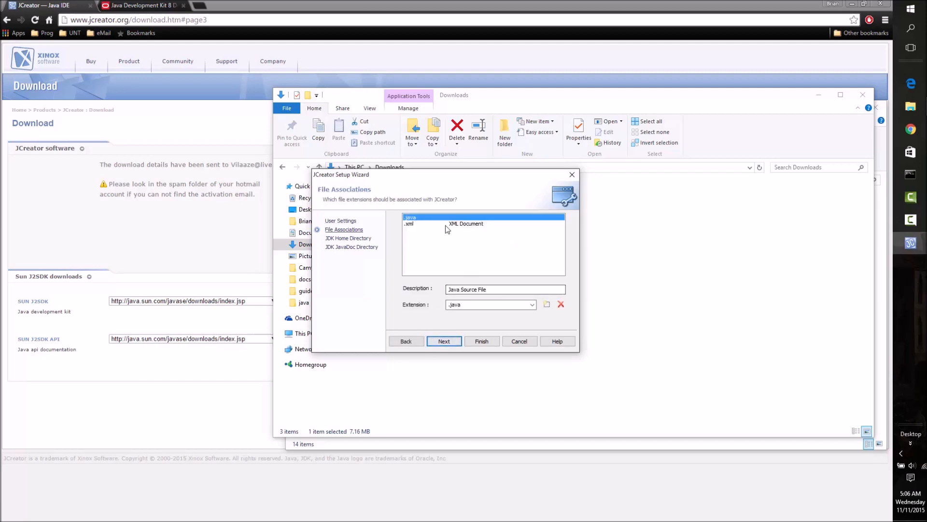
{"action": "left_click", "coordinate": [444, 343]}
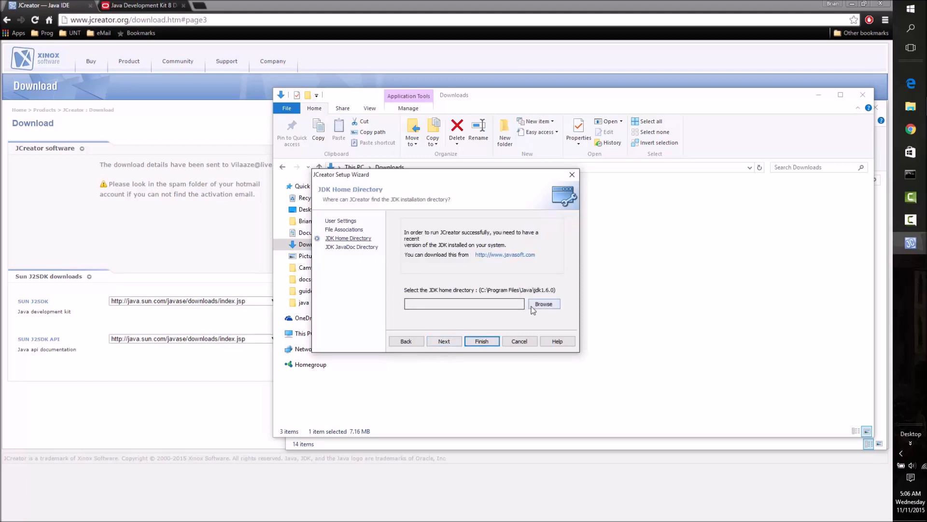
Set the JDK home directory to C:\Program Files\Java\jdk1.8.0_65 and continue to the JavaDoc directory page.
{"action": "left_click", "coordinate": [539, 306]}
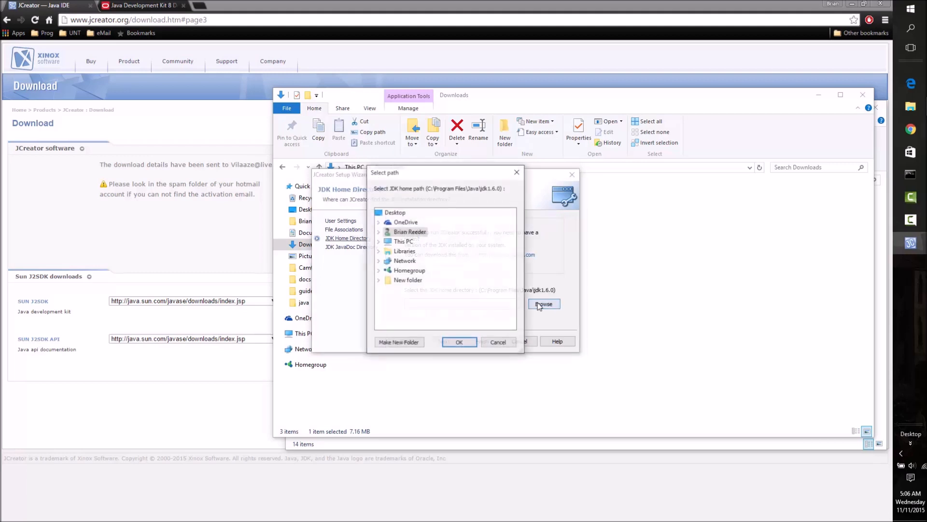
{"action": "left_click", "coordinate": [379, 241]}
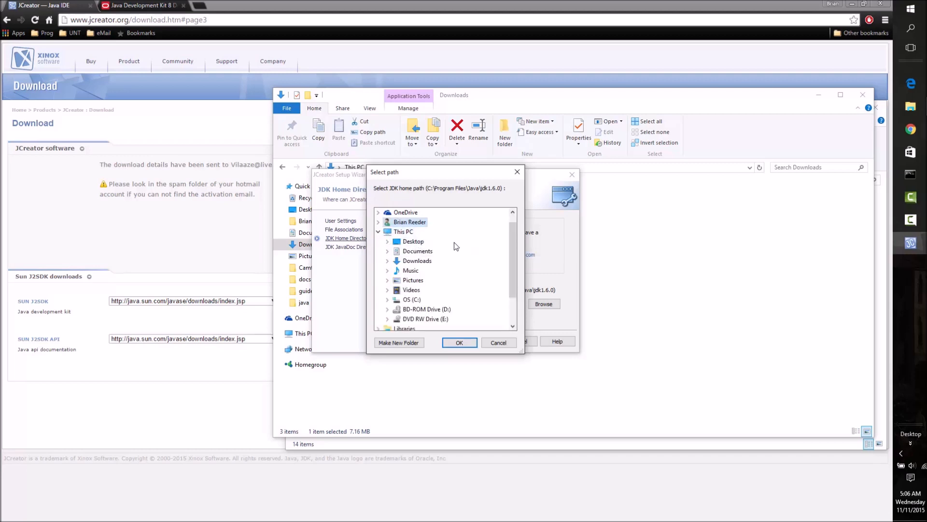
{"action": "scroll", "coordinate": [454, 243], "scroll_direction": "down", "scroll_amount": 2}
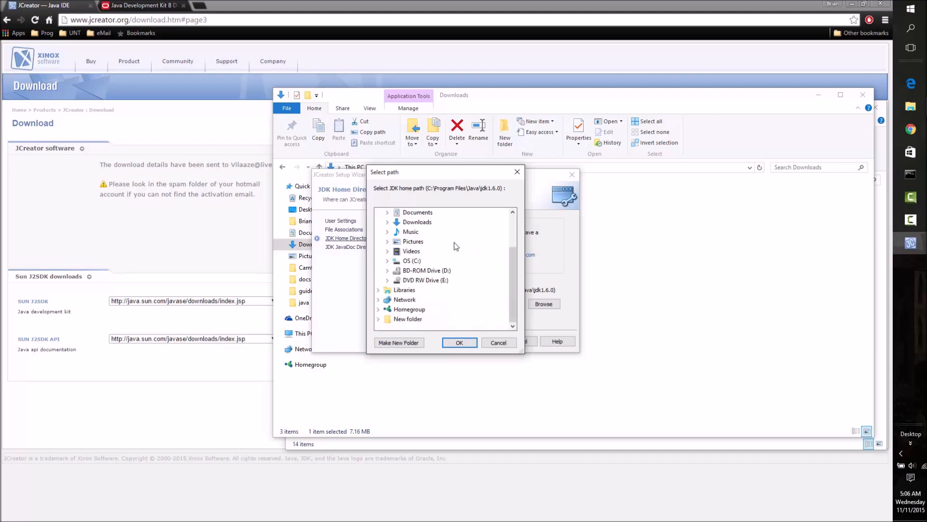
{"action": "left_click", "coordinate": [388, 261]}
{"action": "scroll", "coordinate": [443, 269], "scroll_direction": "down", "scroll_amount": 1}
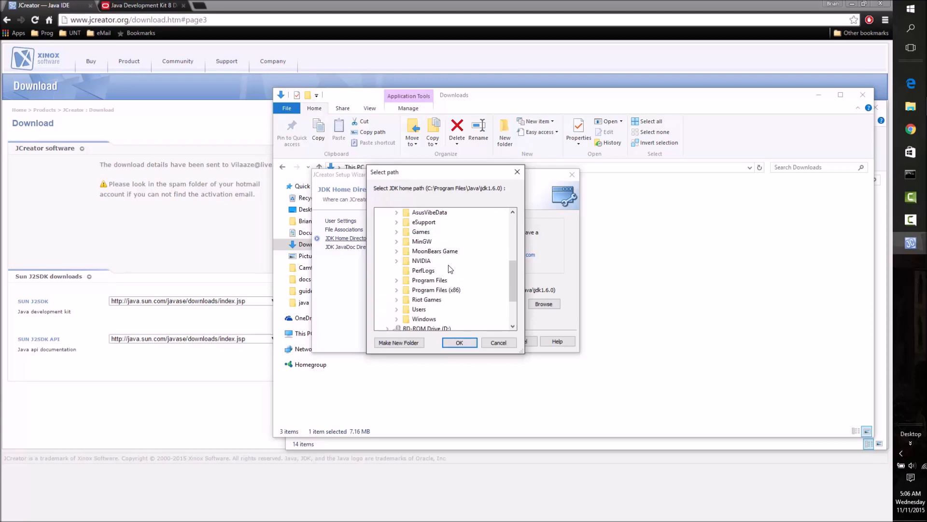
{"action": "left_click", "coordinate": [396, 280]}
{"action": "scroll", "coordinate": [428, 264], "scroll_direction": "down", "scroll_amount": 3}
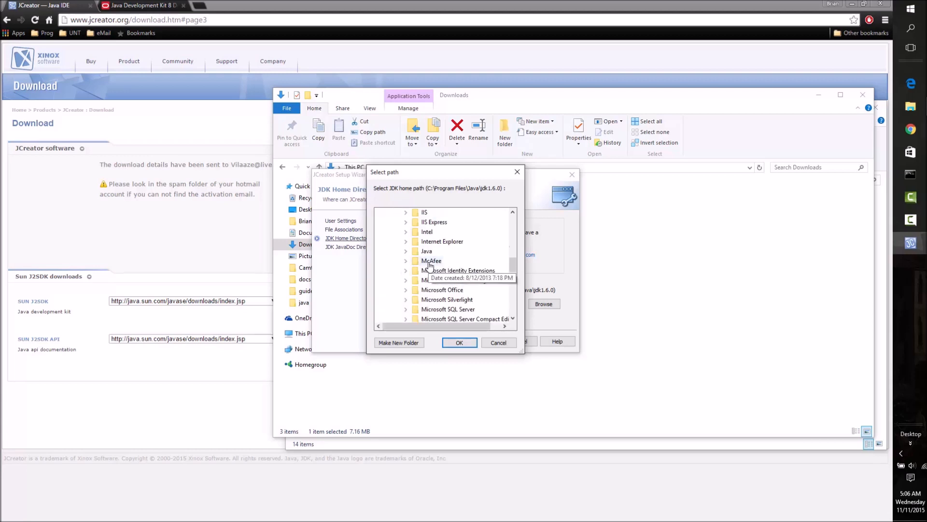
{"action": "scroll", "coordinate": [489, 286], "scroll_direction": "down", "scroll_amount": 4}
{"action": "scroll", "coordinate": [492, 286], "scroll_direction": "up", "scroll_amount": 5}
{"action": "scroll", "coordinate": [490, 285], "scroll_direction": "up", "scroll_amount": 3}
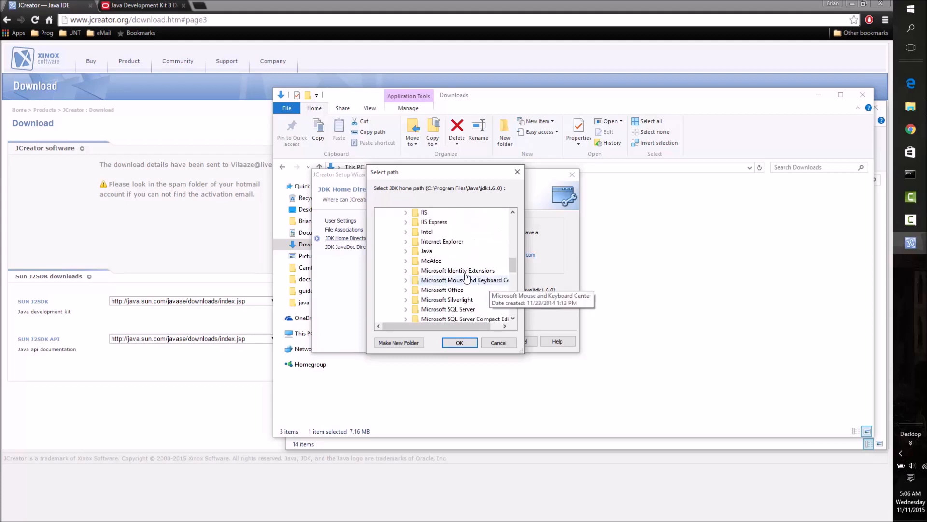
{"action": "double_click", "coordinate": [425, 252]}
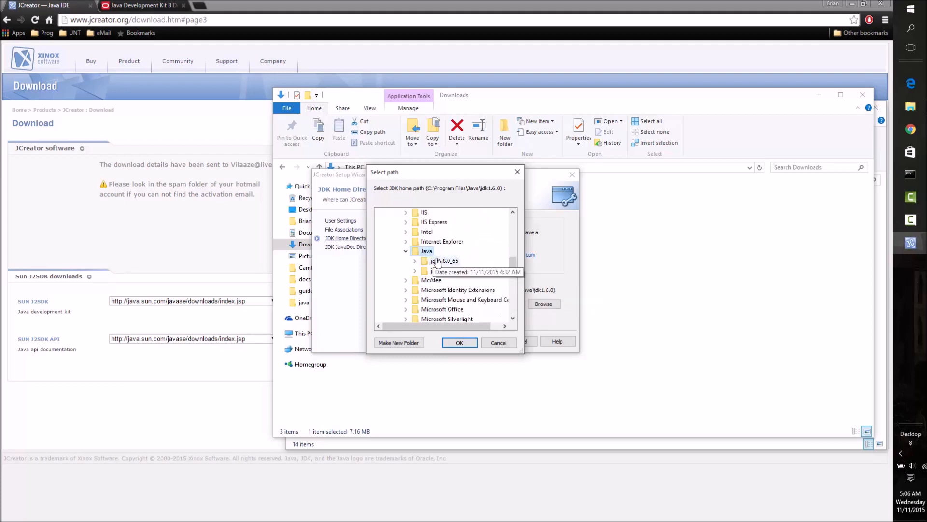
{"action": "double_click", "coordinate": [443, 261]}
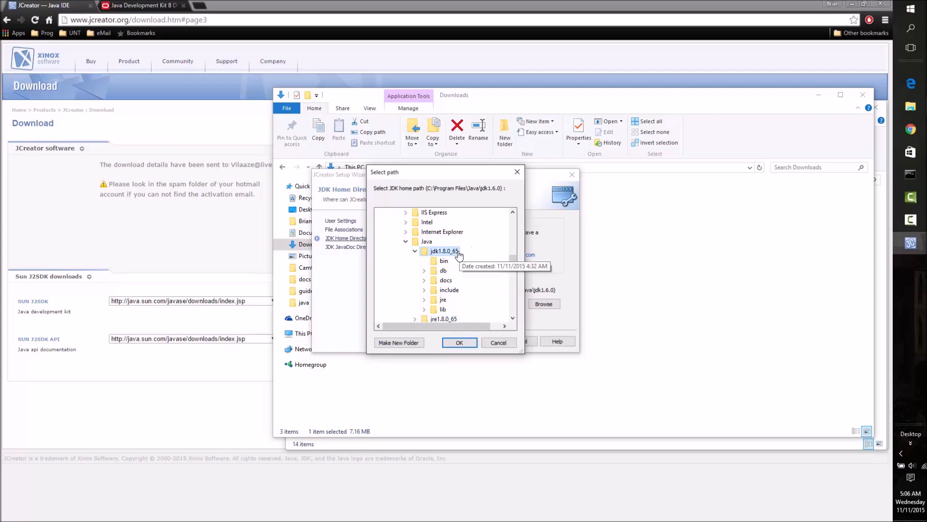
{"action": "left_click", "coordinate": [460, 342]}
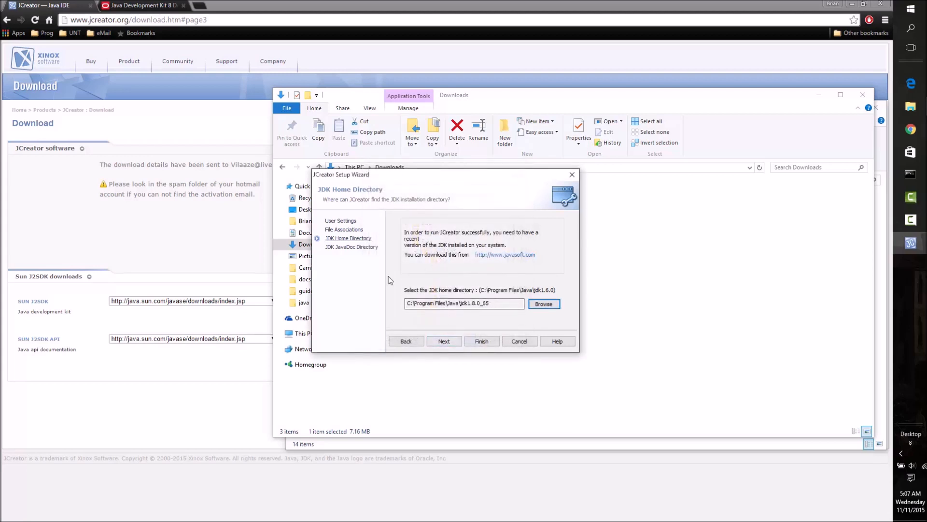
{"action": "left_click", "coordinate": [456, 344]}
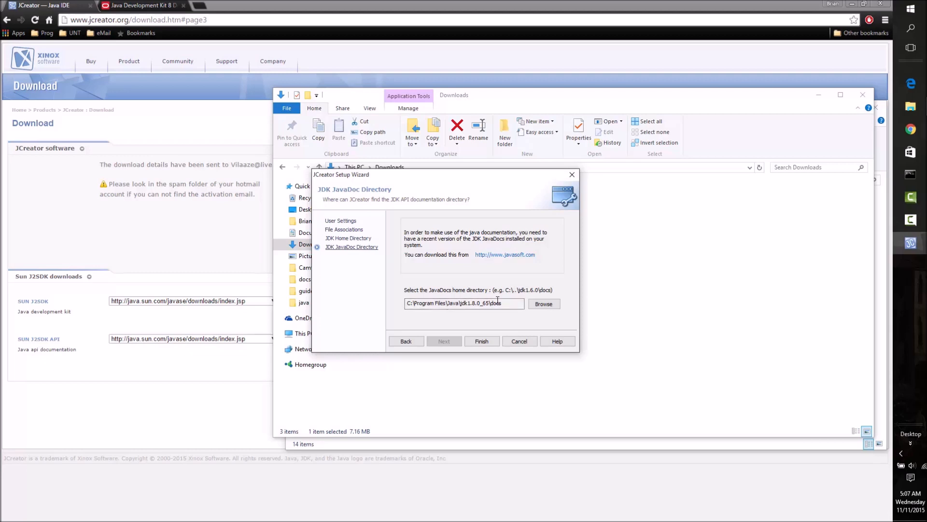
Choose the docs folder inside jdk1.8.0_65 as the JavaDoc home directory and finish the JCreator Setup Wizard.
{"action": "left_click", "coordinate": [549, 306]}
{"action": "scroll", "coordinate": [455, 233], "scroll_direction": "down", "scroll_amount": 5}
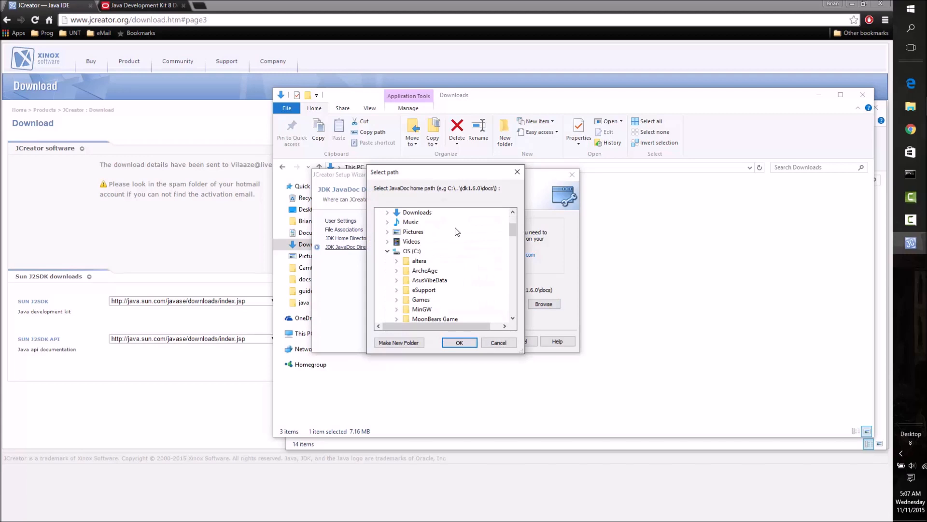
{"action": "scroll", "coordinate": [455, 232], "scroll_direction": "down", "scroll_amount": 3}
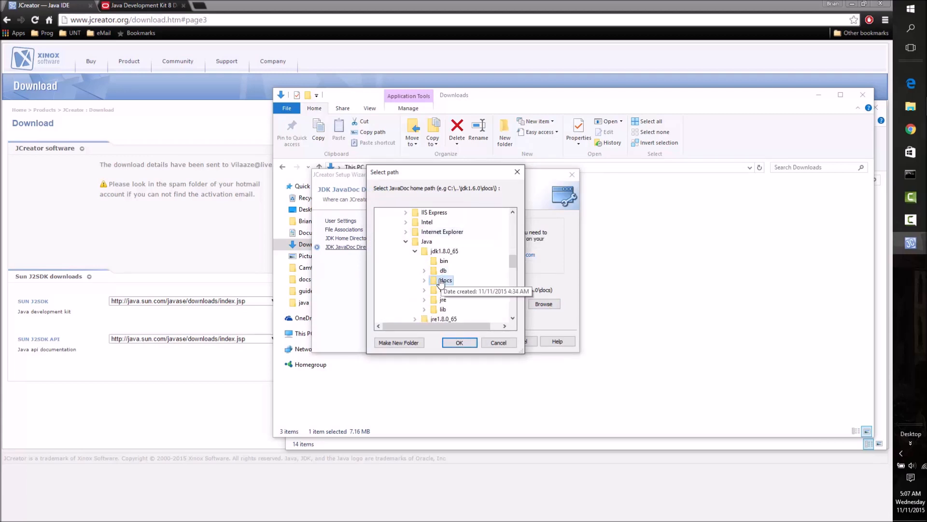
{"action": "double_click", "coordinate": [443, 279]}
{"action": "left_click", "coordinate": [459, 343]}
{"action": "left_click", "coordinate": [478, 343]}
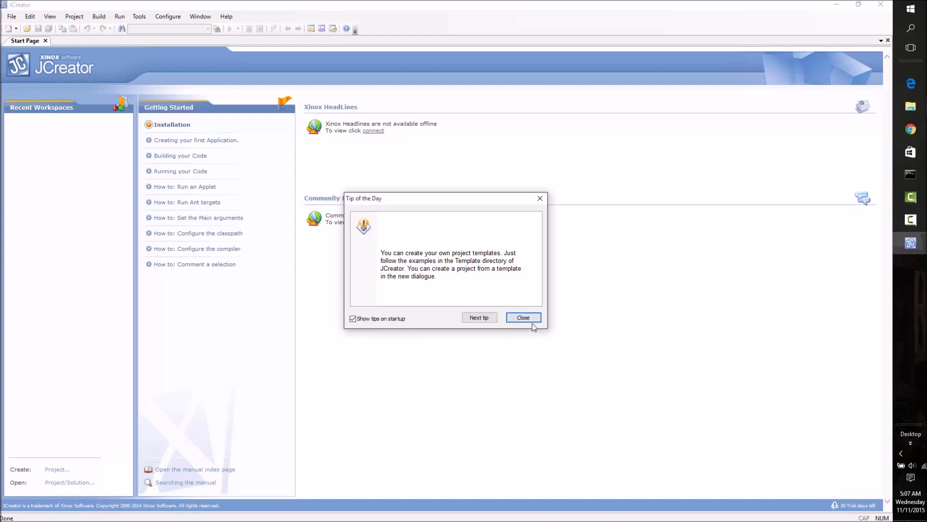
Dismiss the Tip of the Day and Start Page, and start a new project from the Basic Java Application template.
{"action": "left_click", "coordinate": [532, 318]}
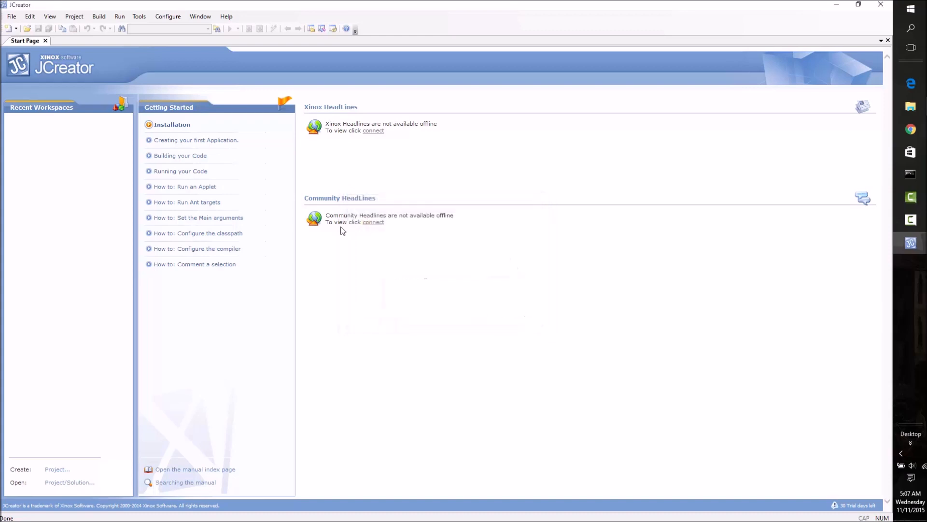
{"action": "left_click", "coordinate": [45, 40]}
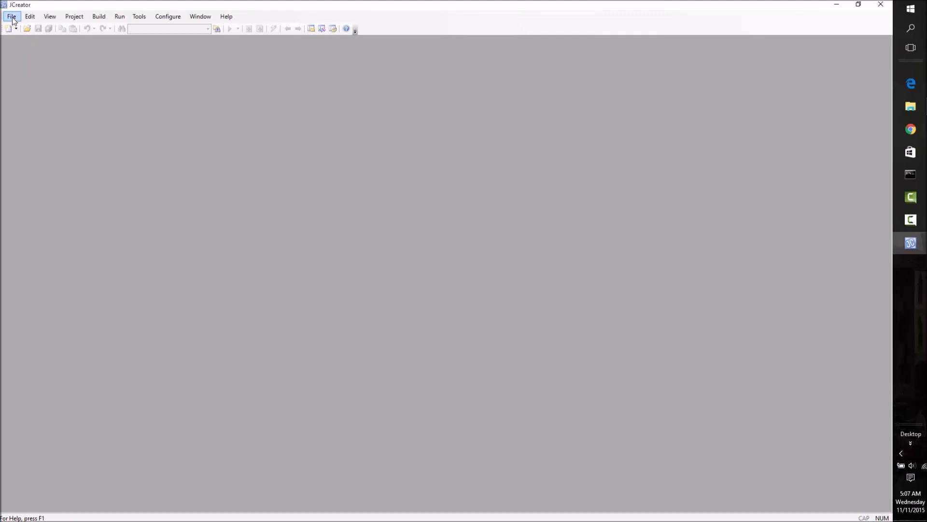
{"action": "left_click", "coordinate": [12, 16]}
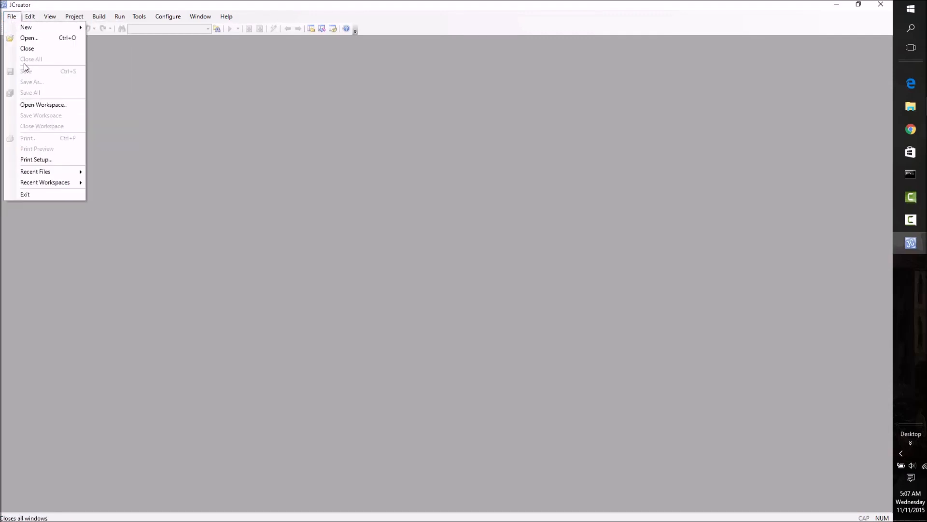
{"action": "mouse_move", "coordinate": [47, 28]}
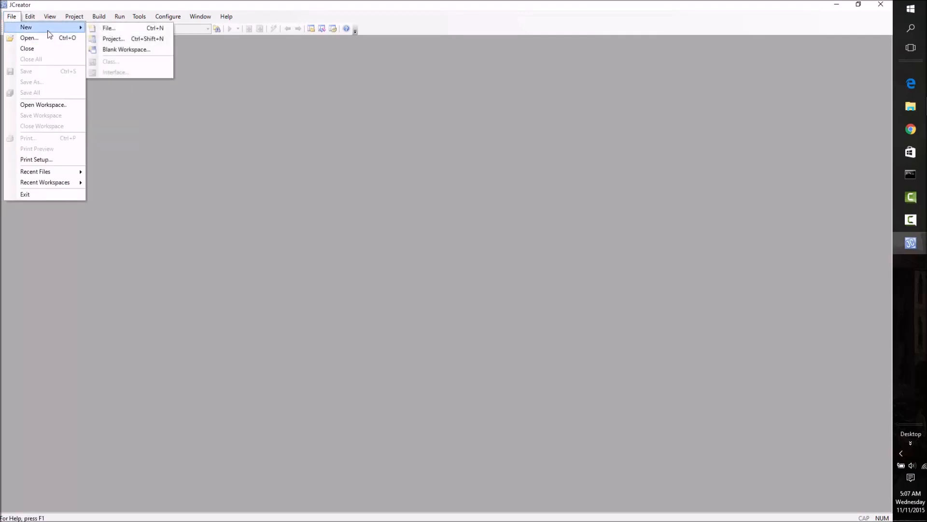
{"action": "left_click", "coordinate": [115, 38]}
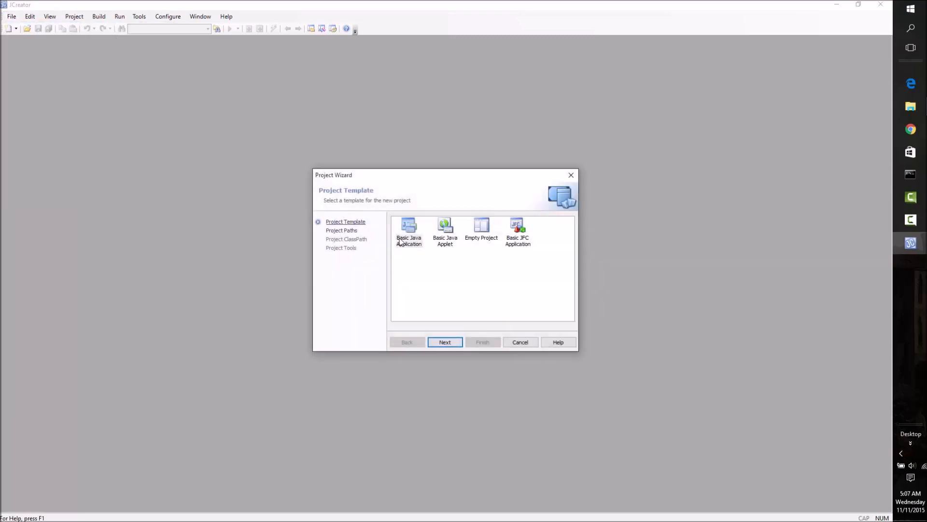
{"action": "left_click", "coordinate": [409, 240]}
{"action": "left_click", "coordinate": [449, 342]}
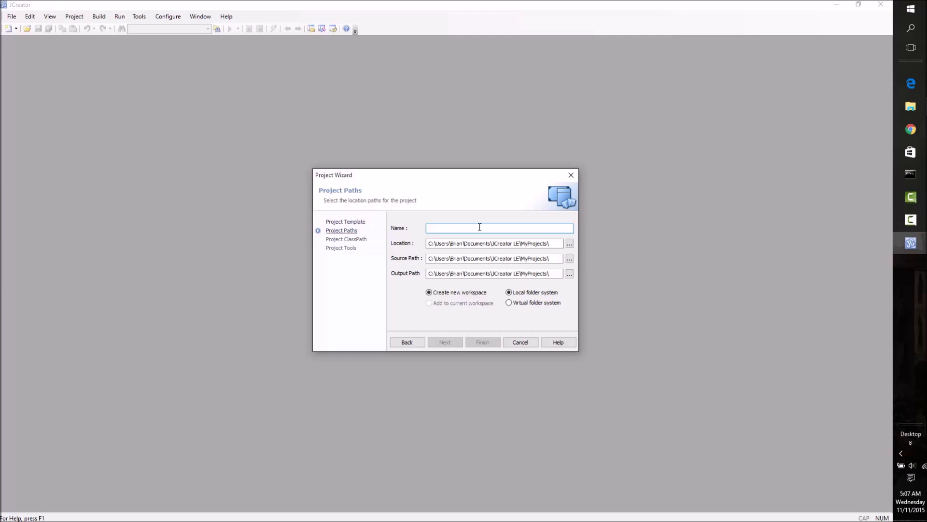
Name the project HelloWorld and create it in a new workspace with the default paths and local folder system.
{"action": "type", "text": "HelloWorld"}
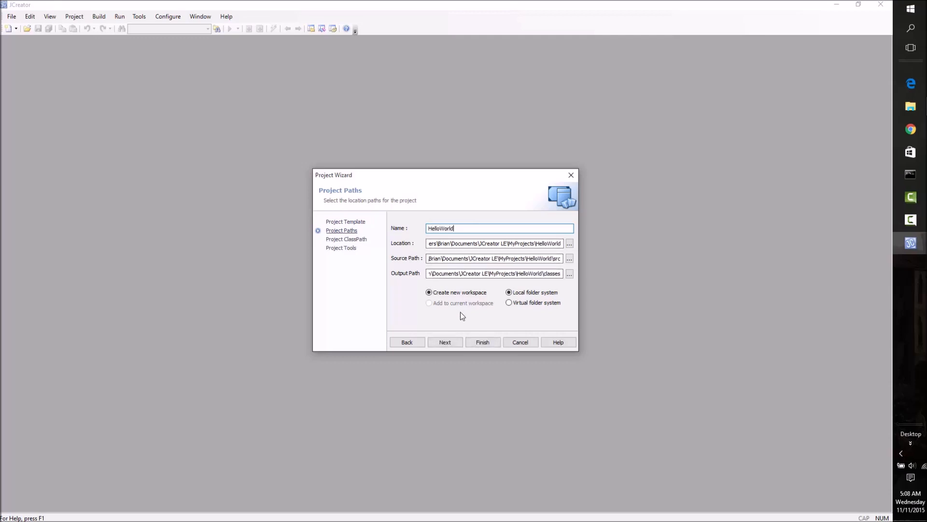
{"action": "left_click", "coordinate": [478, 342]}
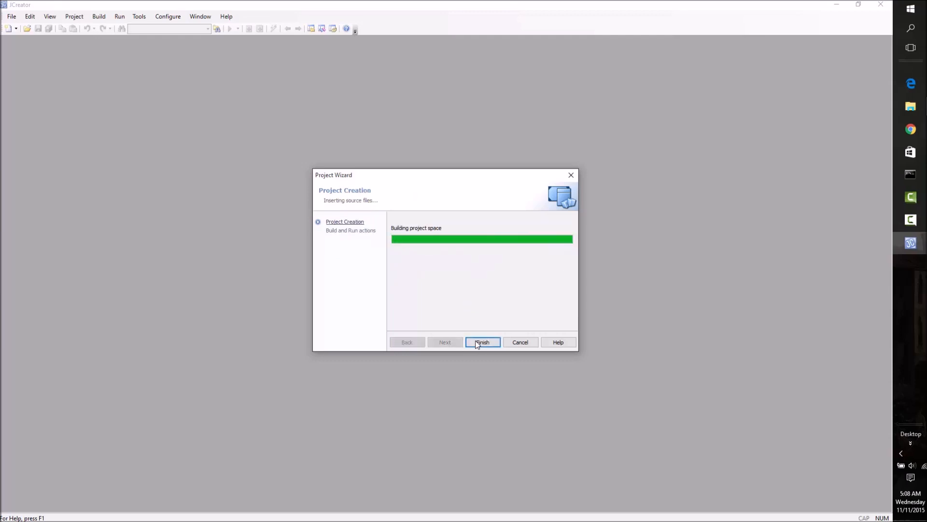
{"action": "left_click", "coordinate": [482, 342]}
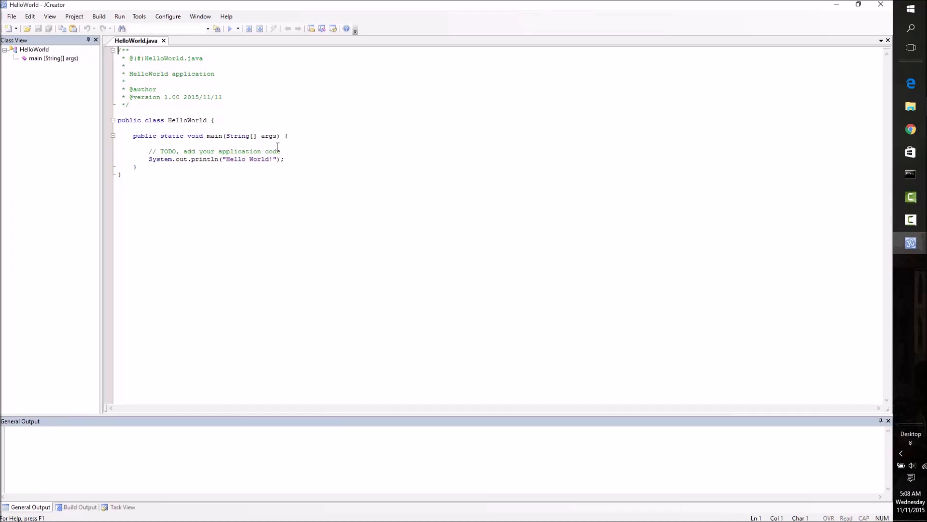
Build the HelloWorld project and run it.
{"action": "left_click", "coordinate": [250, 30]}
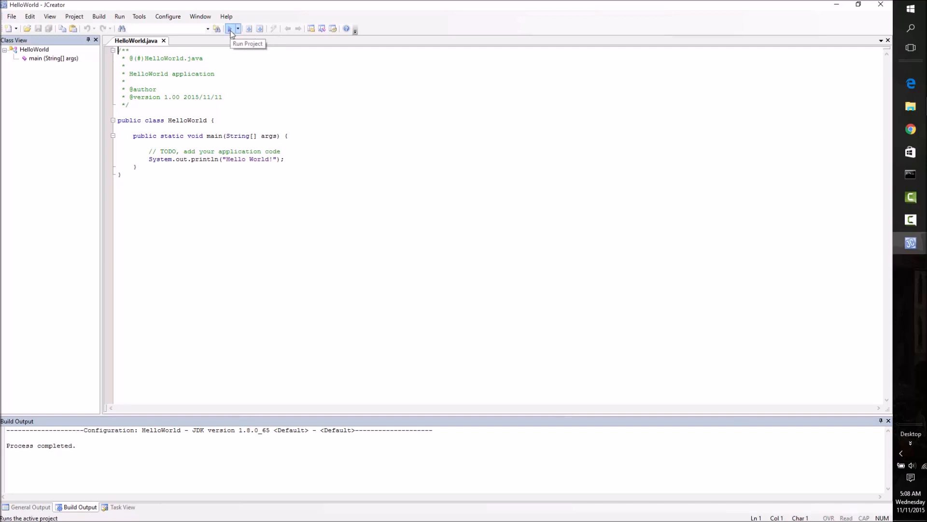
{"action": "left_click", "coordinate": [230, 29]}
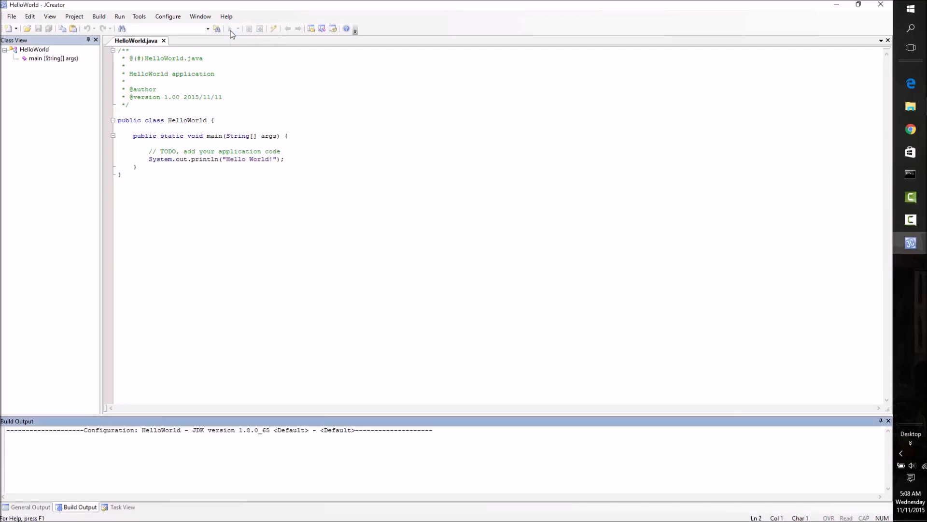